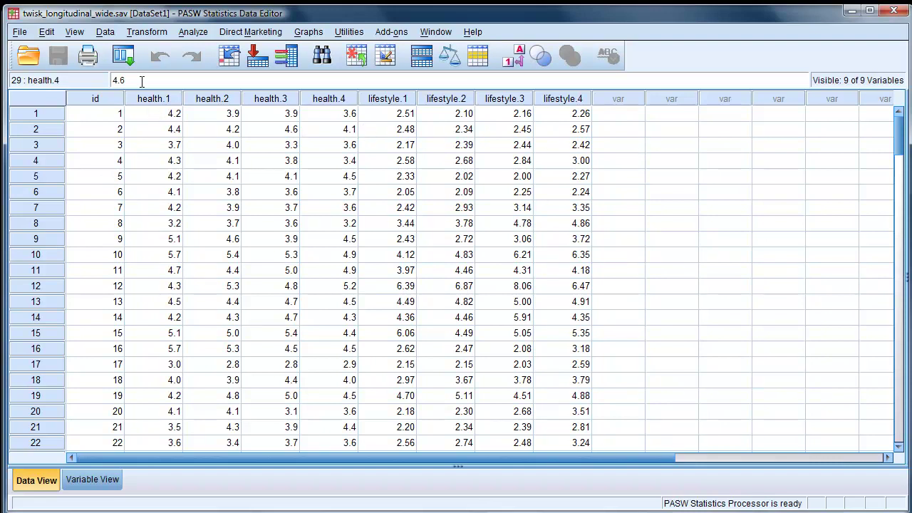
- Launch the Restructure Data Wizard from the Data menu
{"action": "left_click", "coordinate": [107, 33]}
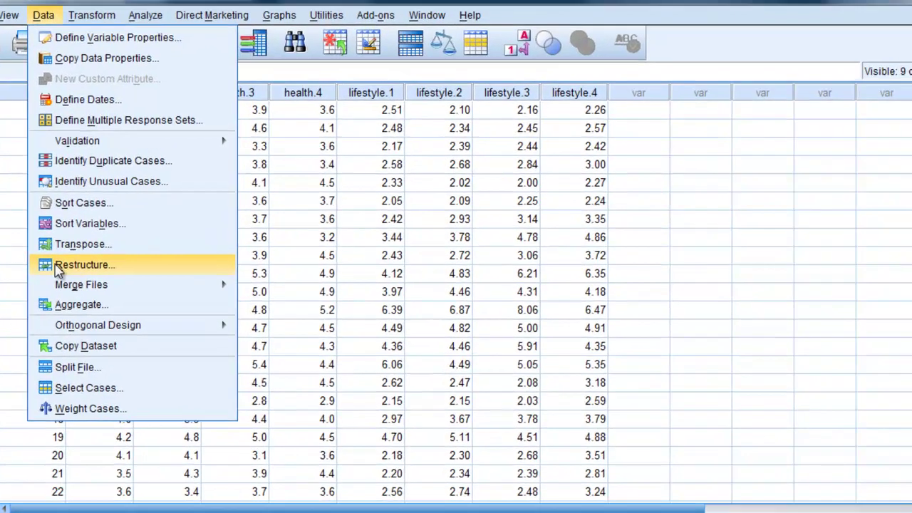
{"action": "left_click", "coordinate": [139, 247]}
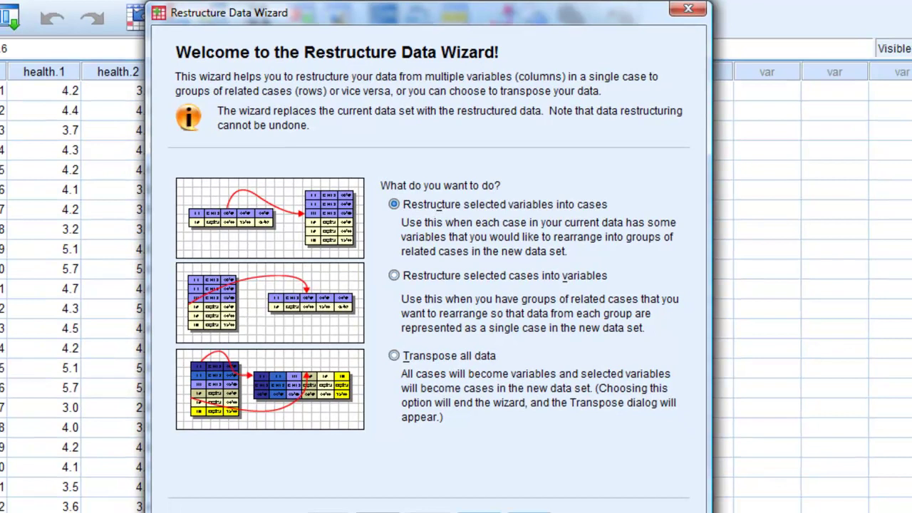
- Keep 'Restructure selected variables into cases' and choose 'More than one' variable group
{"action": "left_click", "coordinate": [383, 512]}
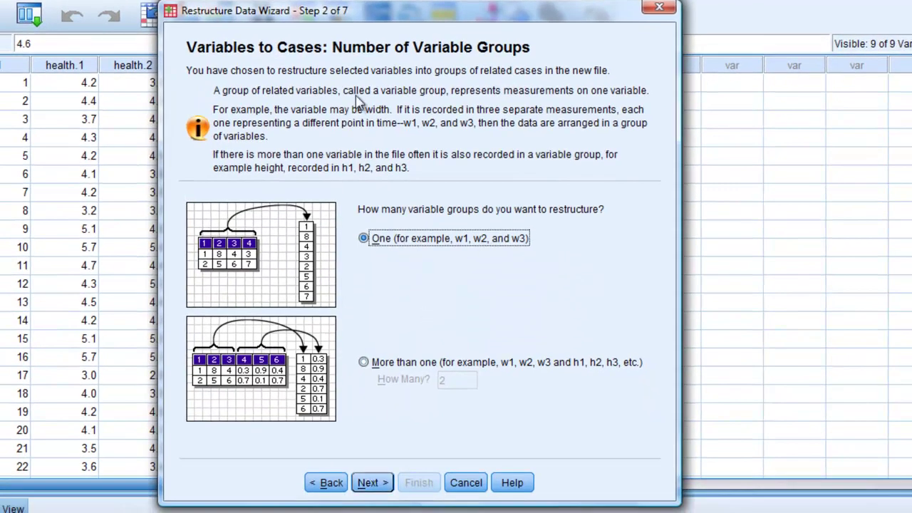
{"action": "left_click_drag", "start_coordinate": [374, 17], "coordinate": [592, 15]}
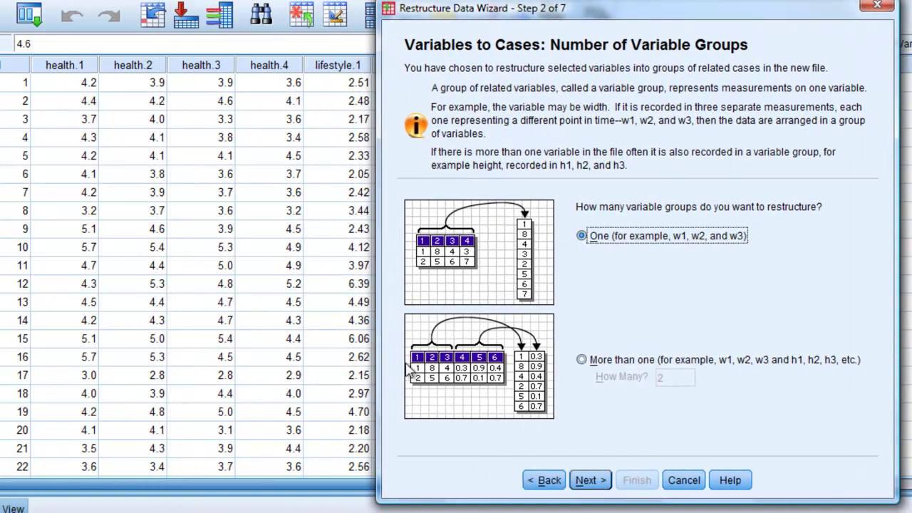
{"action": "left_click", "coordinate": [582, 360]}
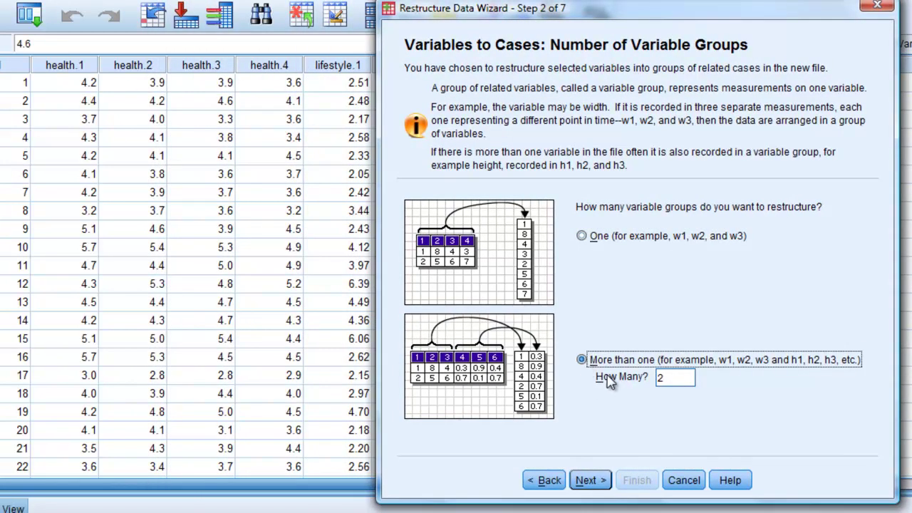
{"action": "left_click", "coordinate": [591, 482]}
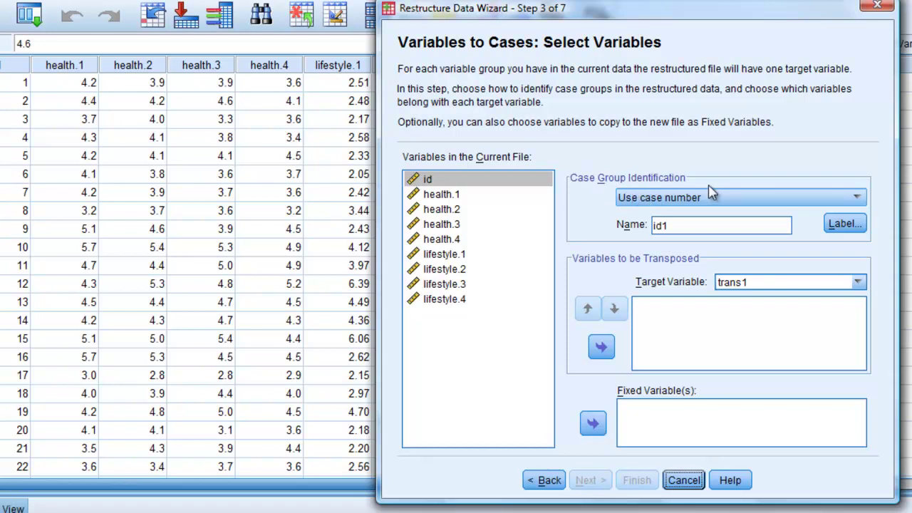
- Set Case Group Identification to 'Use selected variable' with id
{"action": "left_click", "coordinate": [430, 181]}
{"action": "left_click", "coordinate": [857, 198]}
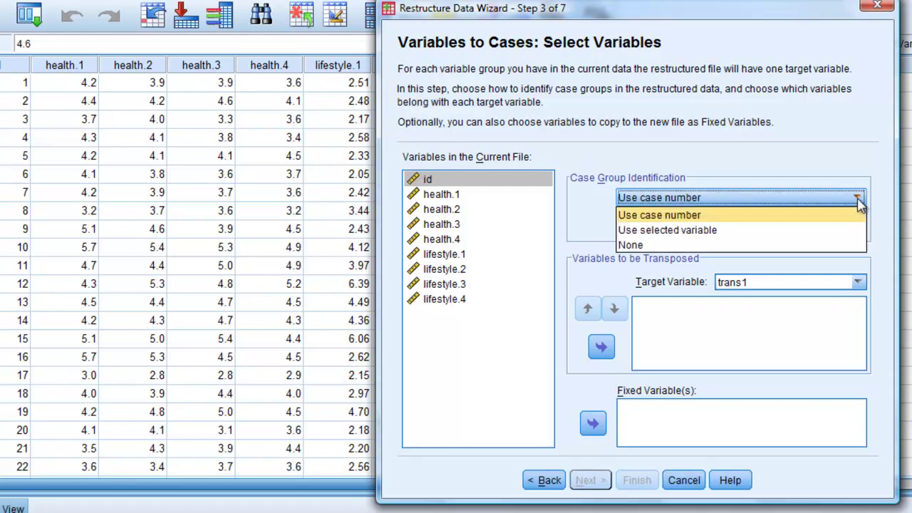
{"action": "left_click", "coordinate": [670, 231]}
{"action": "left_click", "coordinate": [431, 184]}
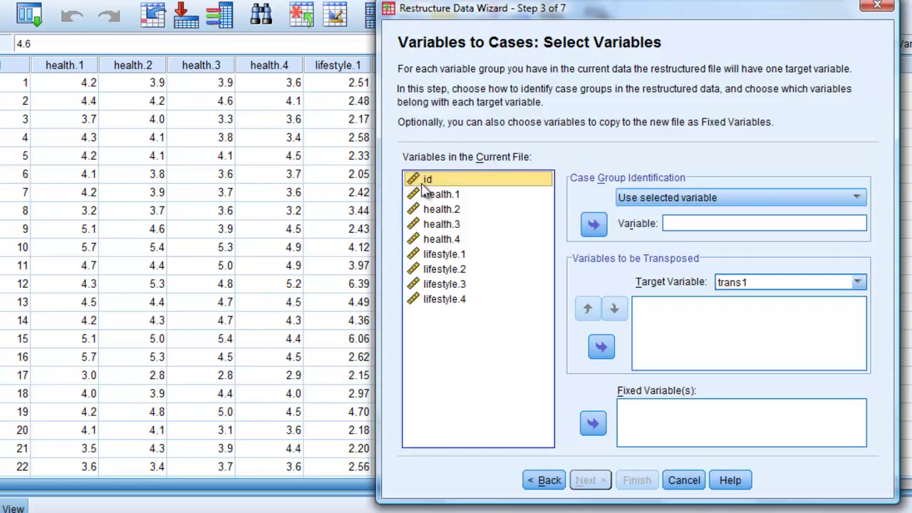
{"action": "left_click", "coordinate": [592, 225]}
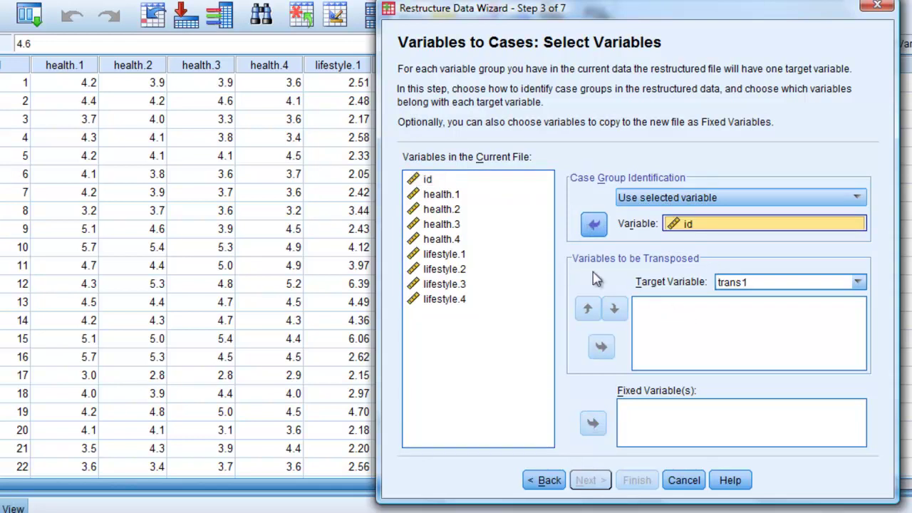
- Rename target trans1 to health and transpose health.1–health.4 into it
{"action": "left_click_drag", "start_coordinate": [751, 282], "coordinate": [706, 285]}
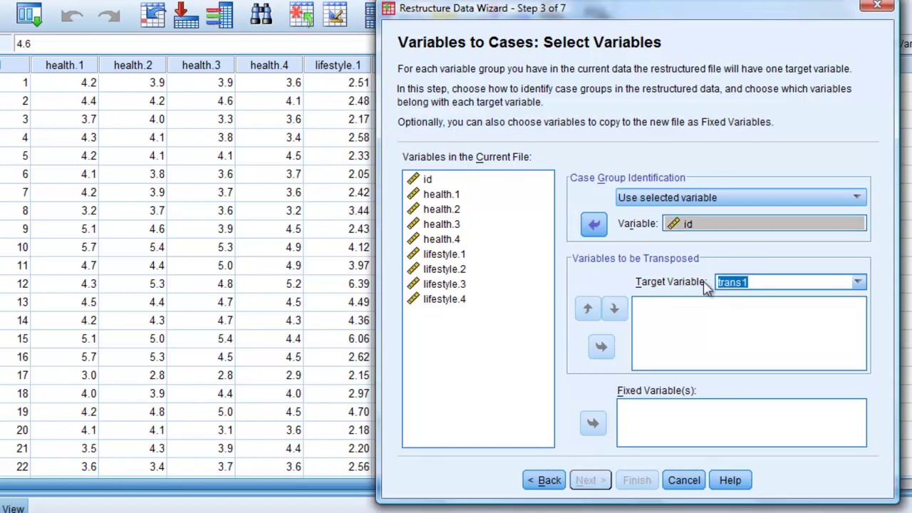
{"action": "type", "text": "health"}
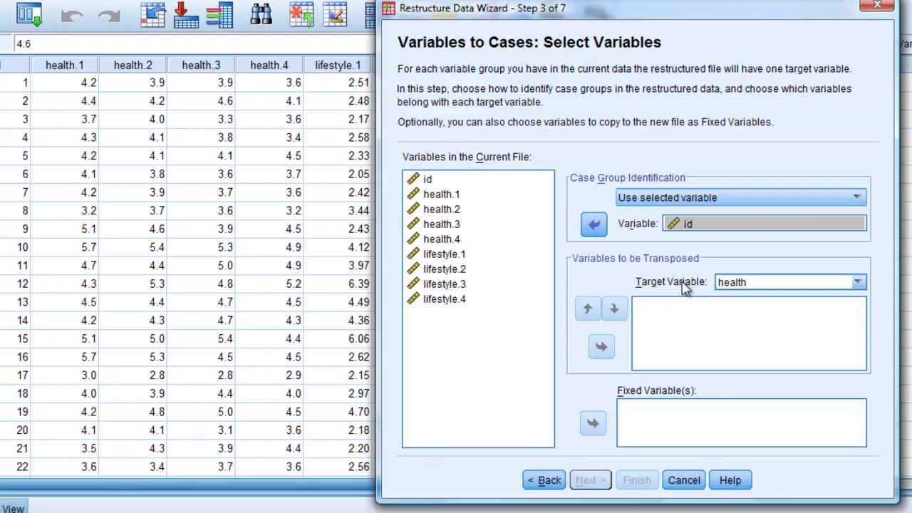
{"action": "left_click", "coordinate": [437, 195]}
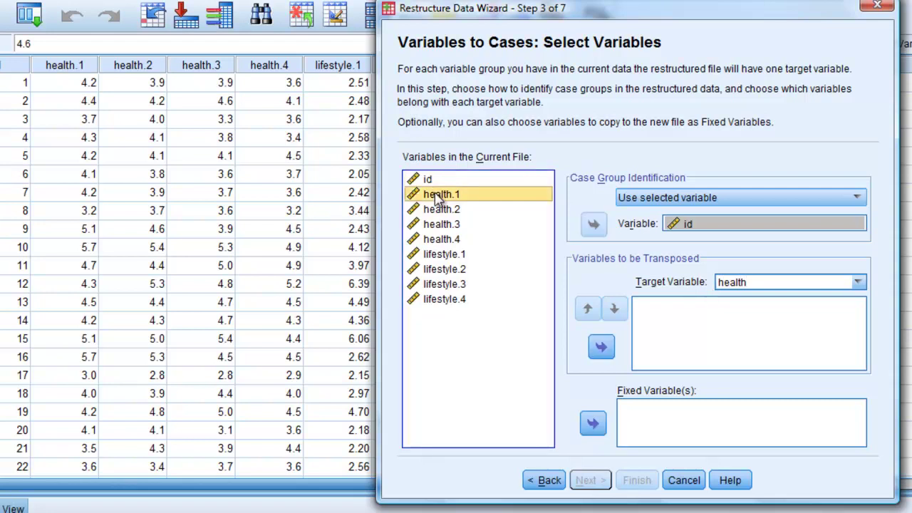
{"action": "left_click", "coordinate": [437, 240], "text": "shift"}
{"action": "left_click", "coordinate": [440, 240], "text": "shift"}
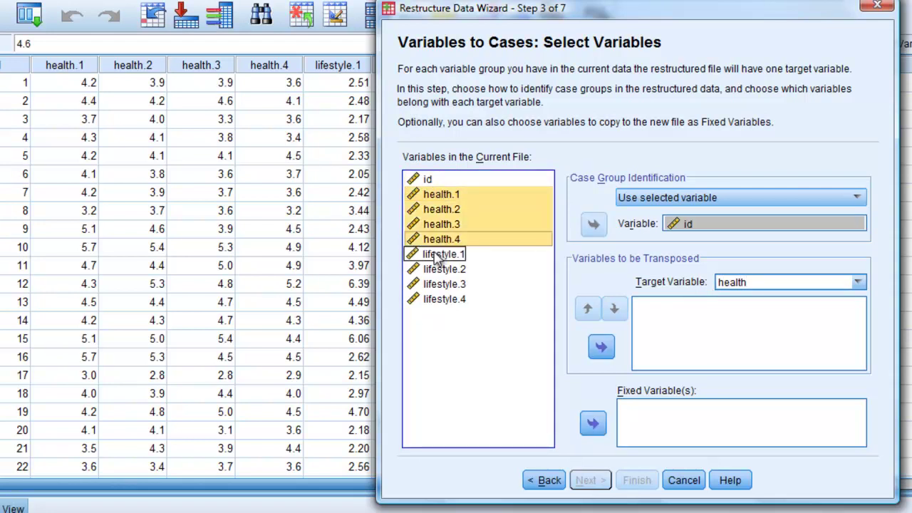
{"action": "left_click", "coordinate": [601, 348]}
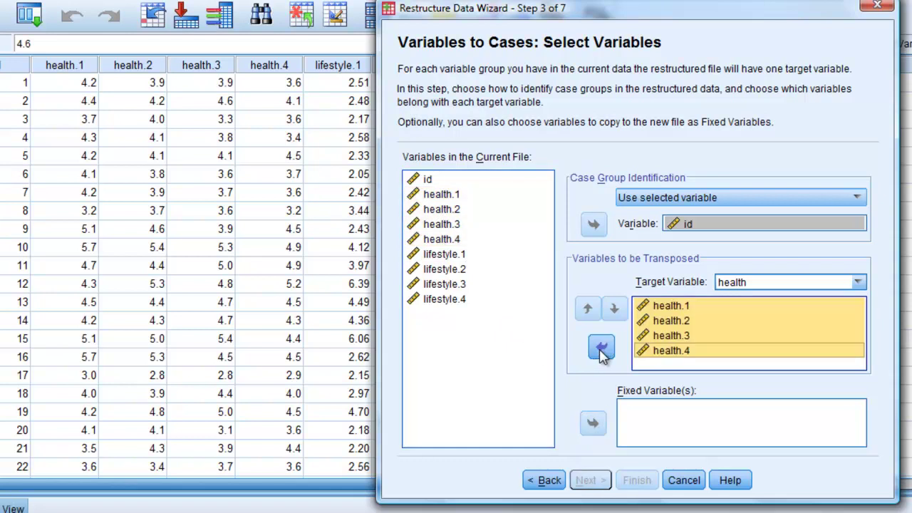
- Rename target trans2 to lifestyle and transpose lifestyle.1–lifestyle.4 into it
{"action": "left_click", "coordinate": [859, 284]}
{"action": "left_click", "coordinate": [786, 316]}
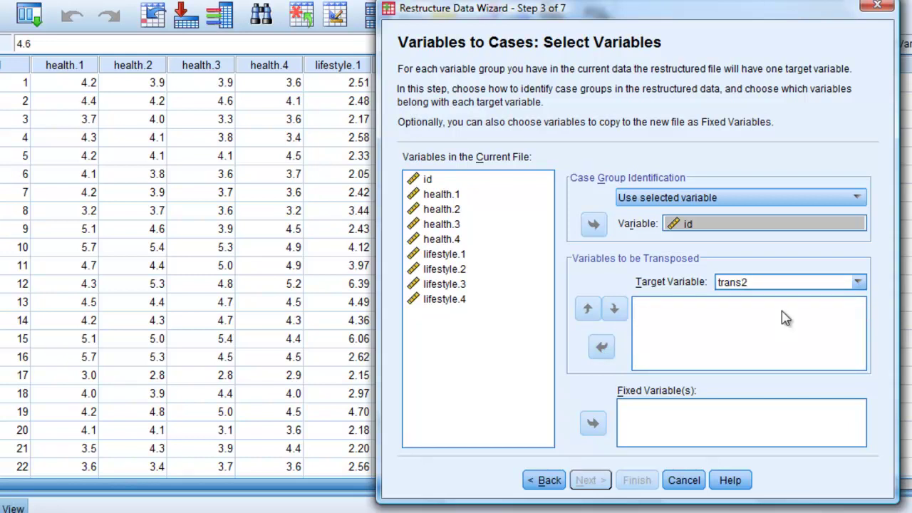
{"action": "left_click_drag", "start_coordinate": [752, 282], "coordinate": [710, 282]}
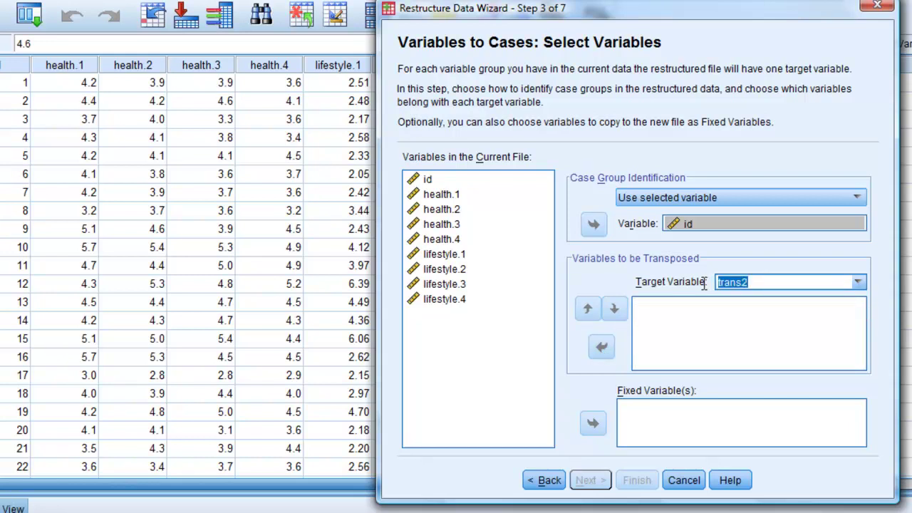
{"action": "type", "text": "life"}
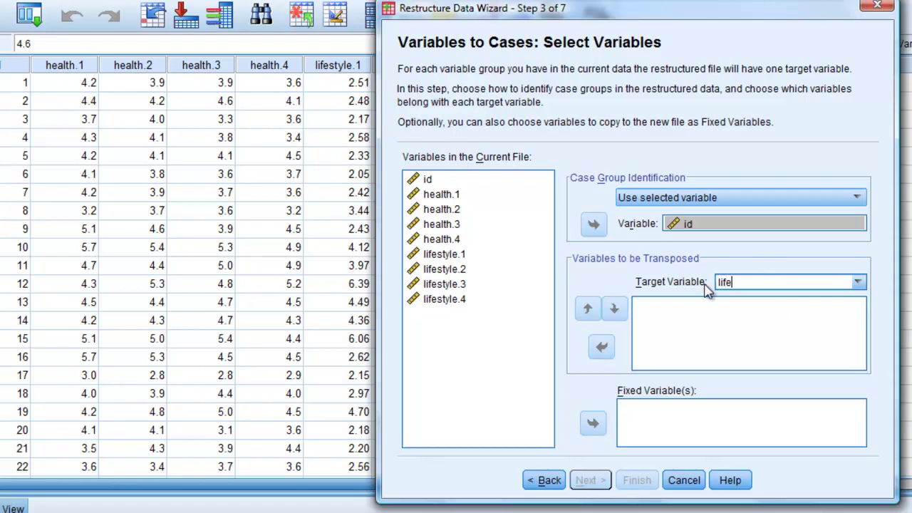
{"action": "type", "text": "style"}
{"action": "left_click", "coordinate": [433, 257]}
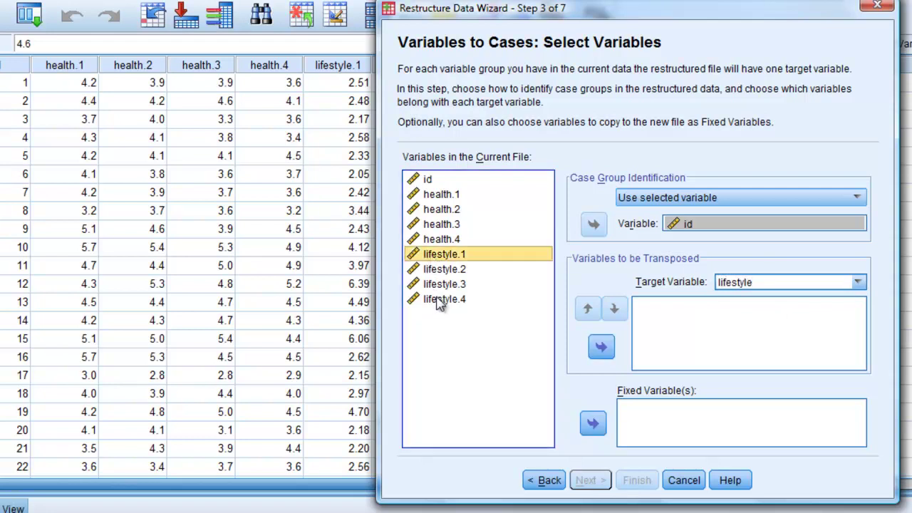
{"action": "left_click", "coordinate": [438, 301], "text": "shift"}
{"action": "left_click", "coordinate": [440, 301], "text": "shift"}
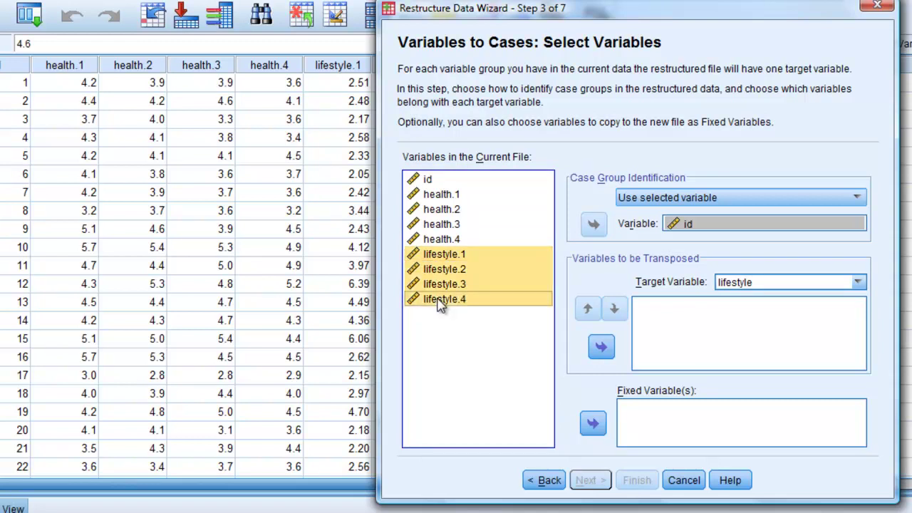
{"action": "left_click", "coordinate": [600, 348]}
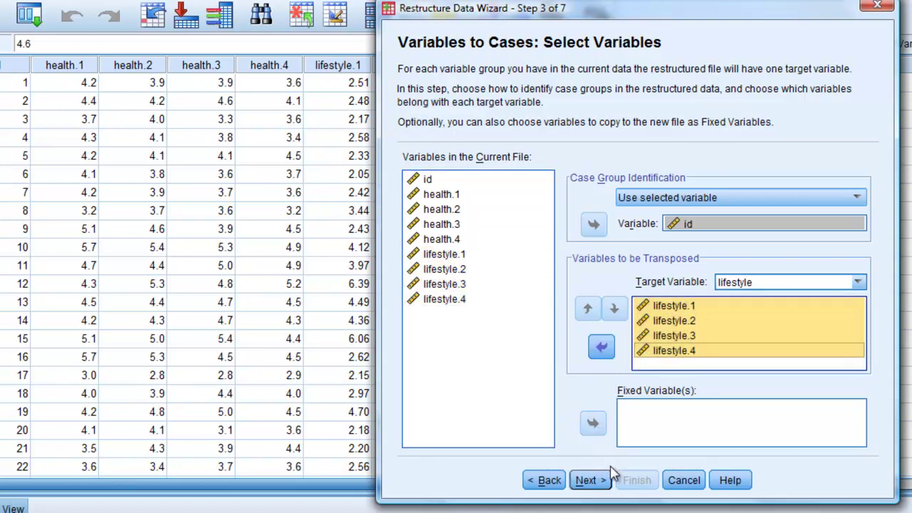
- Use one index variable, rename Index1 to time, and keep other variables as fixed
{"action": "left_click", "coordinate": [589, 481]}
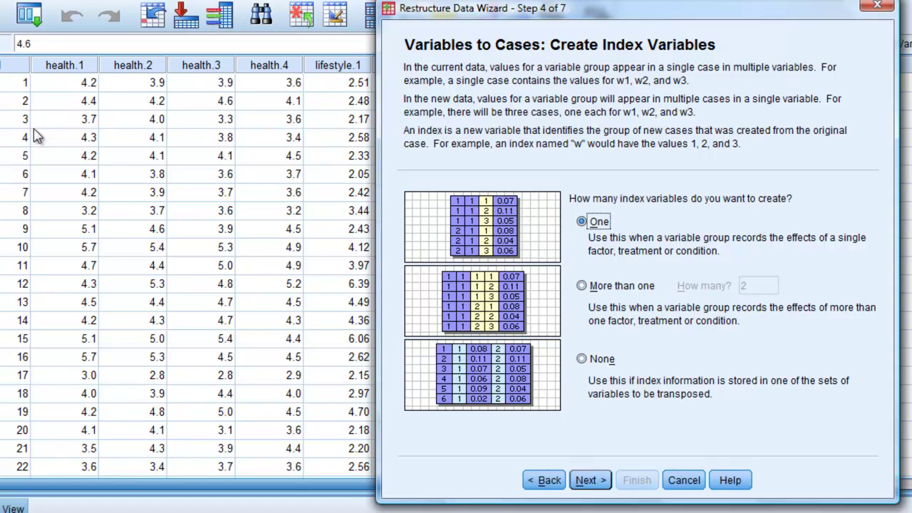
{"action": "left_click", "coordinate": [588, 480]}
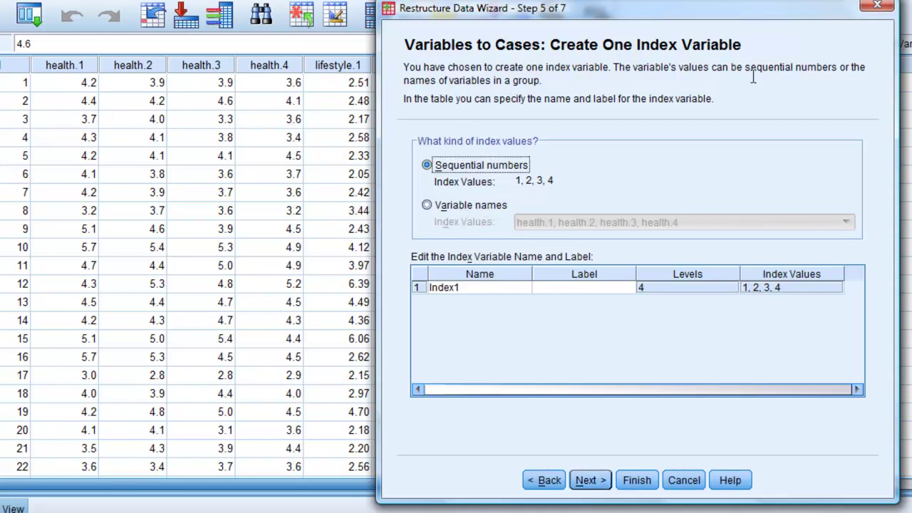
{"action": "left_click", "coordinate": [469, 290]}
{"action": "left_click", "coordinate": [472, 287]}
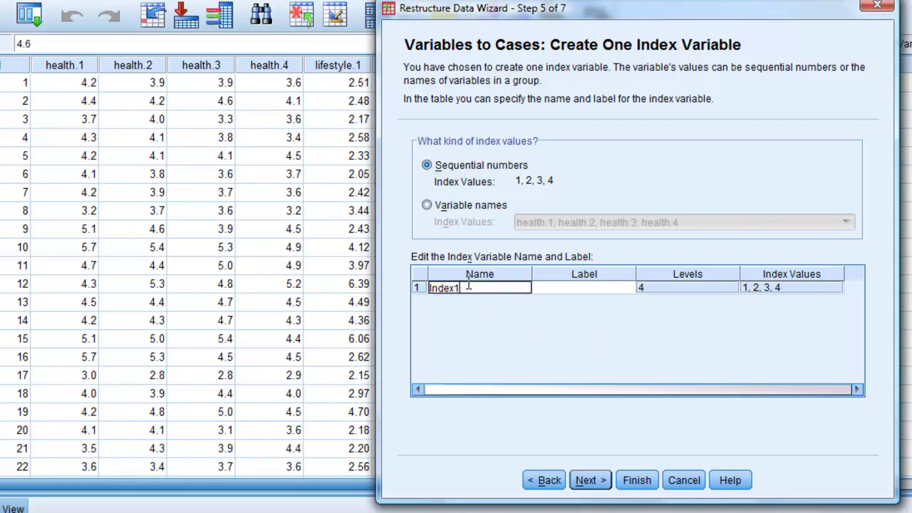
{"action": "left_click_drag", "start_coordinate": [456, 284], "coordinate": [427, 279]}
{"action": "type", "text": "time"}
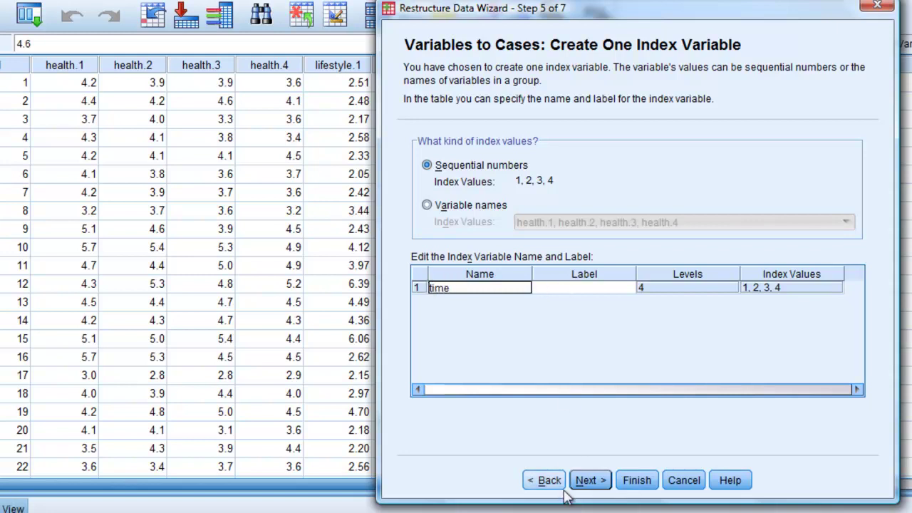
{"action": "left_click", "coordinate": [588, 481]}
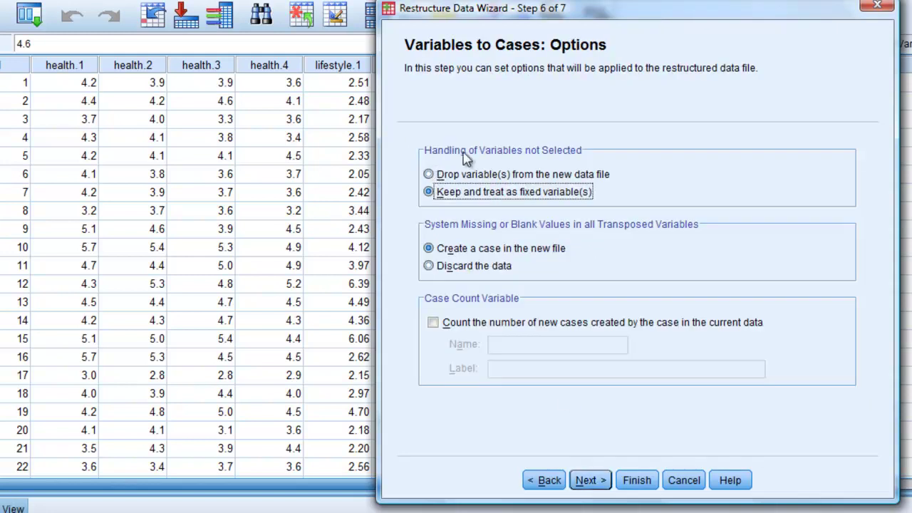
{"action": "left_click", "coordinate": [588, 482]}
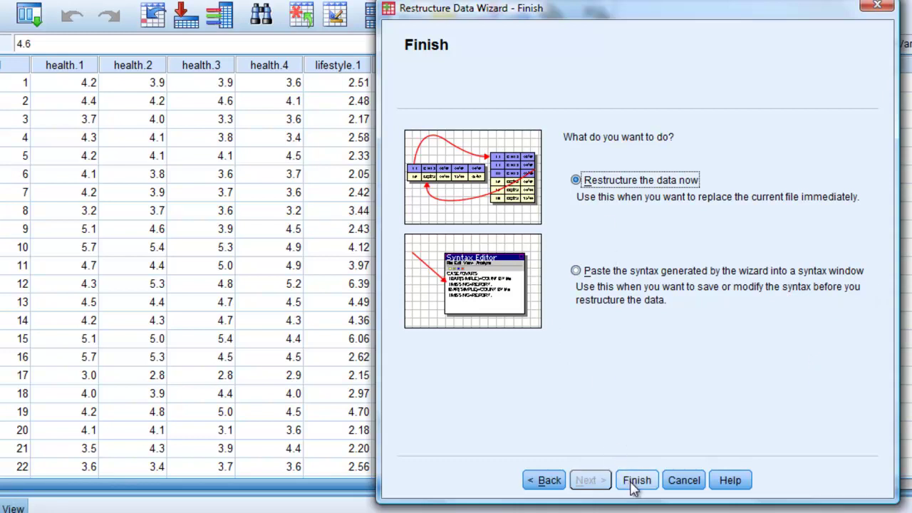
- Finish with 'Restructure the data now' and accept the Sets warning
{"action": "left_click", "coordinate": [634, 482]}
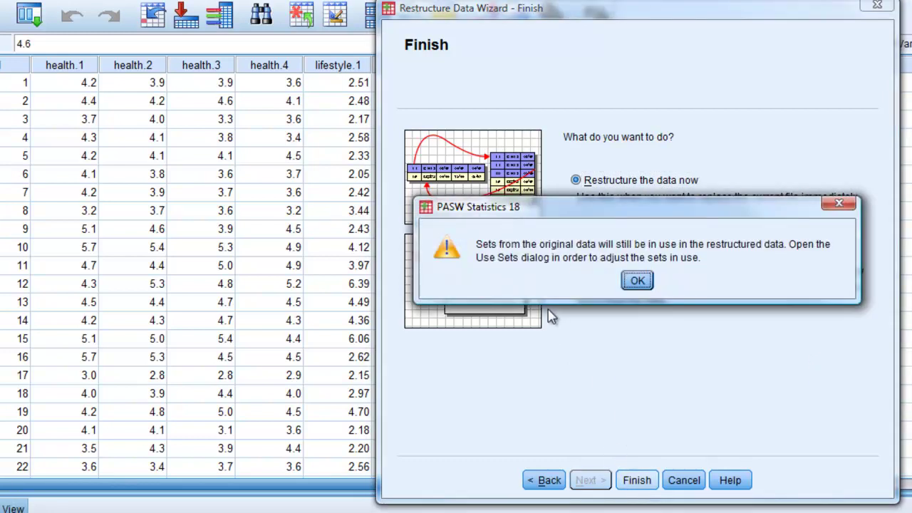
{"action": "left_click", "coordinate": [637, 282]}
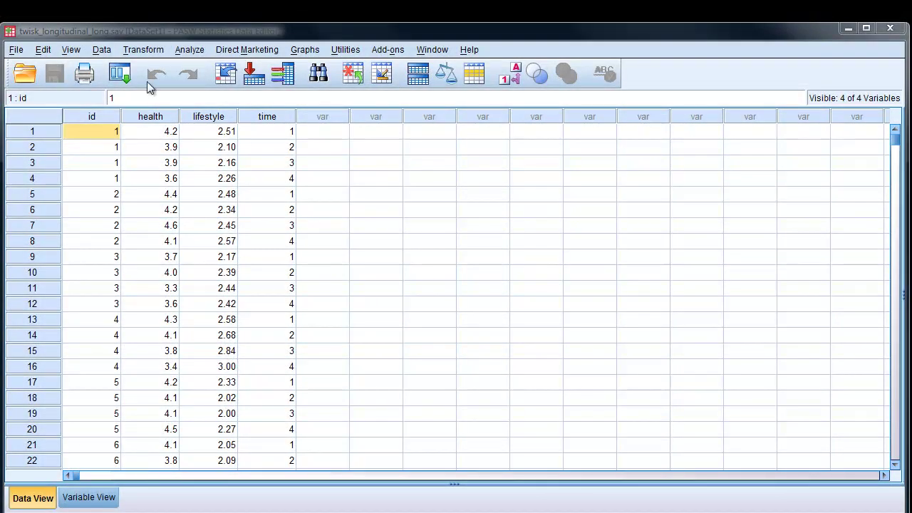
- Start a new restructure choosing 'Restructure selected cases into variables'
{"action": "left_click", "coordinate": [103, 51]}
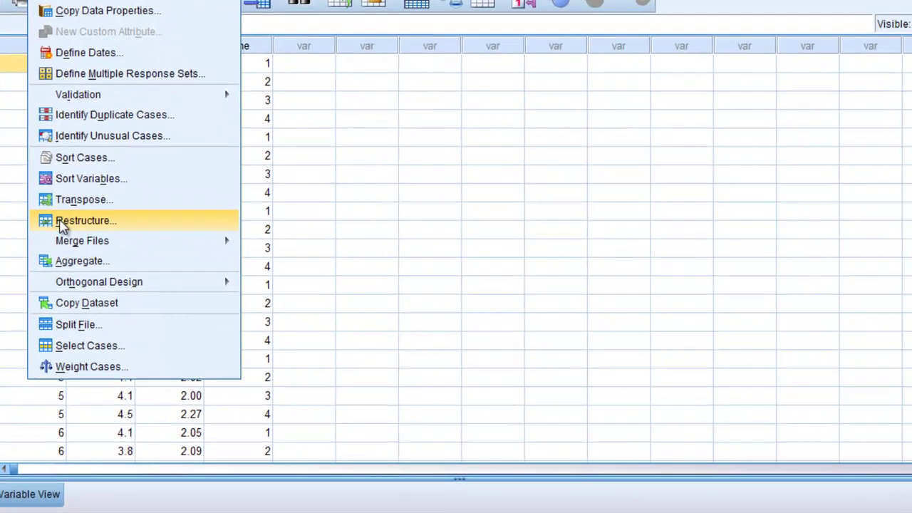
{"action": "left_click", "coordinate": [78, 221]}
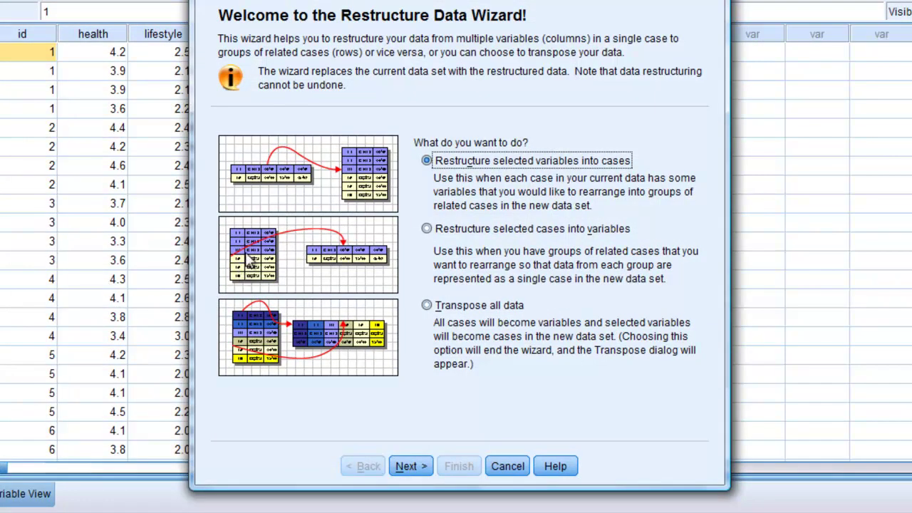
{"action": "left_click", "coordinate": [429, 230]}
{"action": "left_click", "coordinate": [412, 467]}
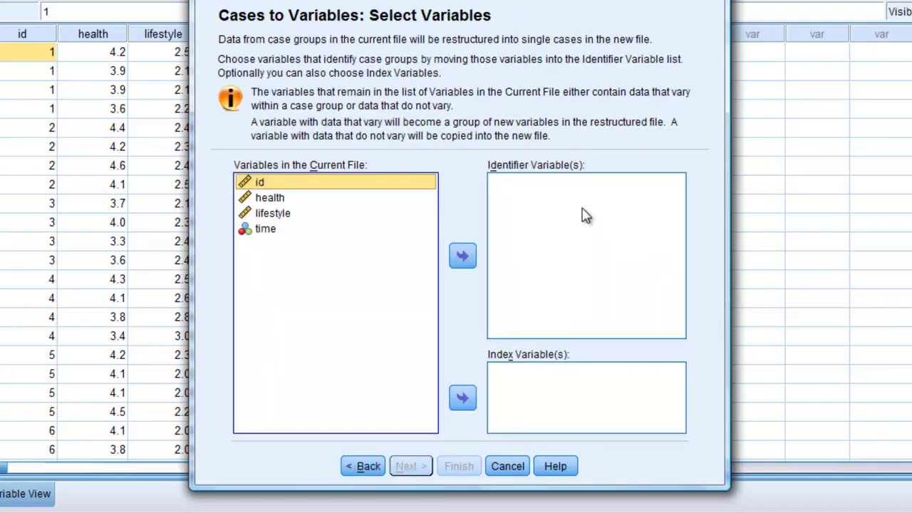
- Assign id as the Identifier variable and time as the Index variable
{"action": "left_click", "coordinate": [464, 258]}
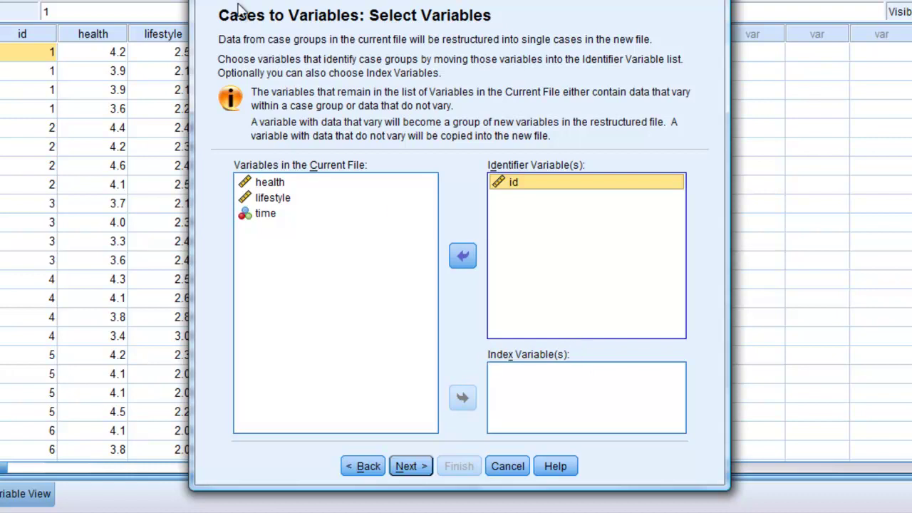
{"action": "left_click_drag", "start_coordinate": [304, 1], "coordinate": [561, 2]}
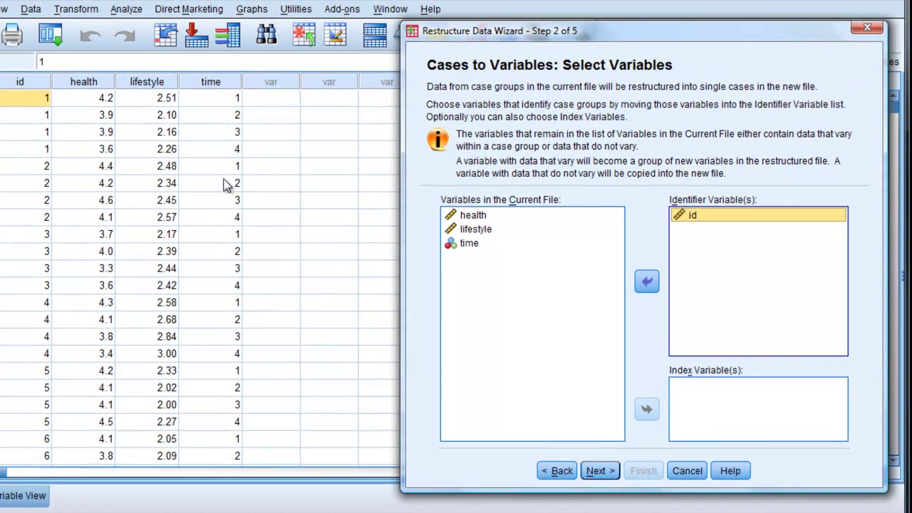
{"action": "left_click", "coordinate": [453, 247]}
{"action": "left_click", "coordinate": [647, 409]}
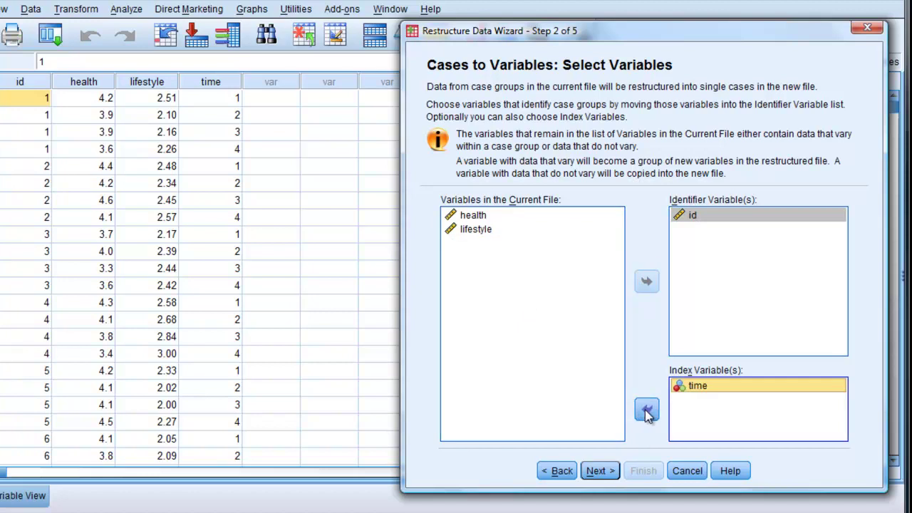
{"action": "left_click", "coordinate": [611, 481]}
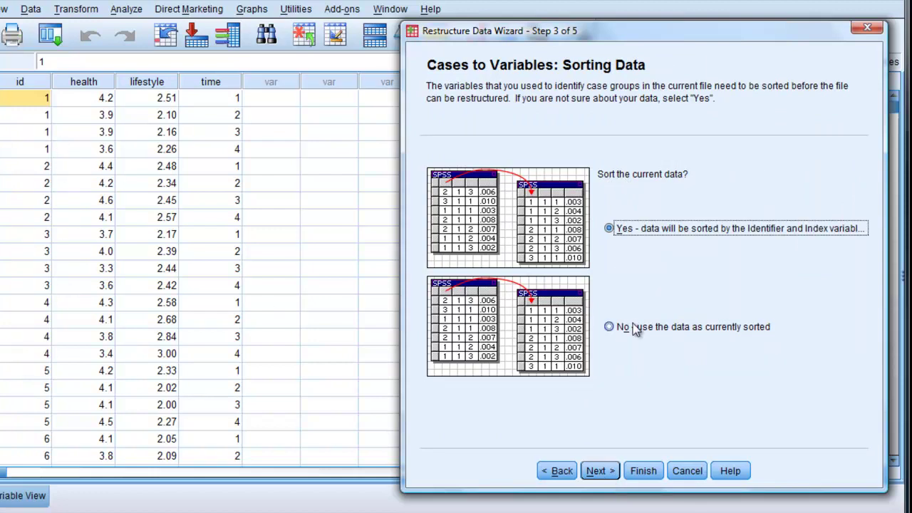
- Choose 'No - use the data as currently sorted', finish, and accept the Sets warning
{"action": "left_click", "coordinate": [615, 327]}
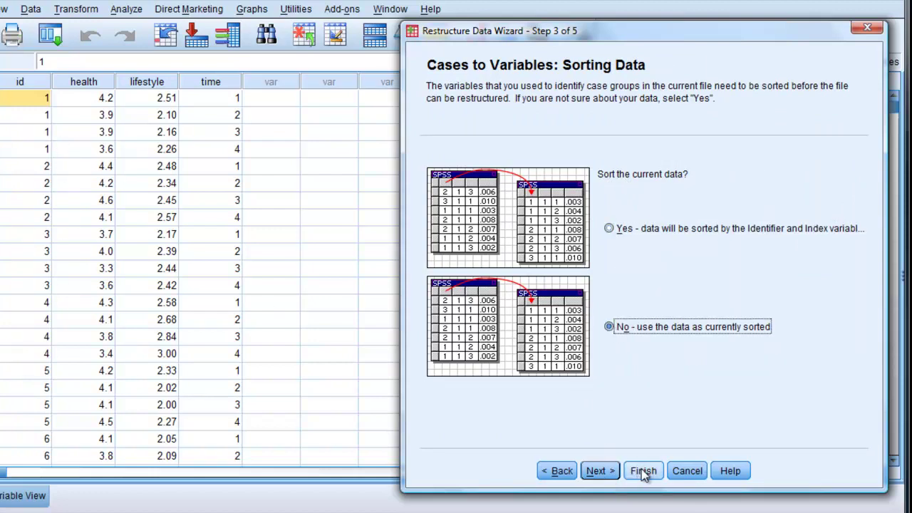
{"action": "left_click", "coordinate": [597, 471]}
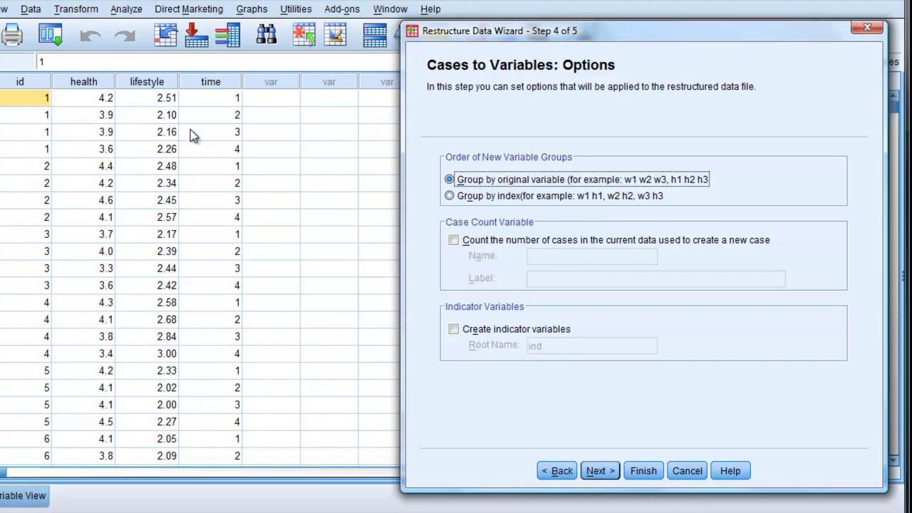
{"action": "left_click", "coordinate": [596, 471]}
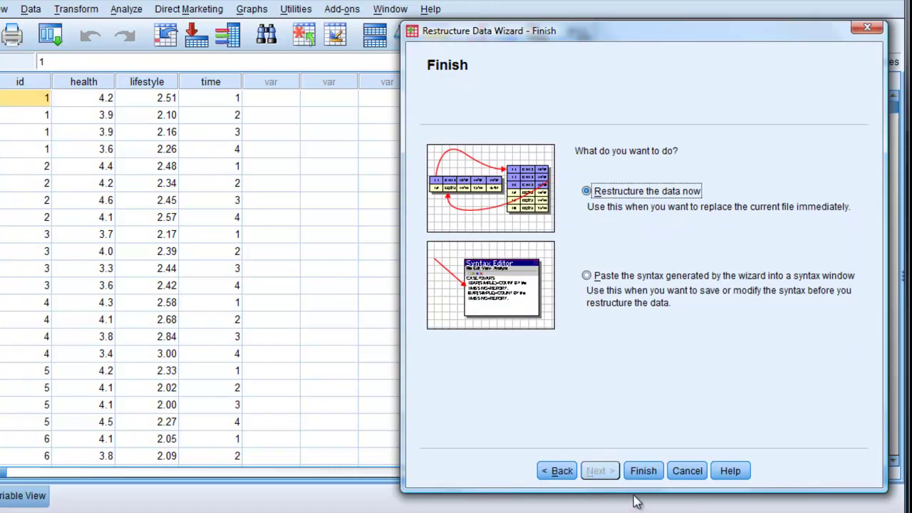
{"action": "left_click", "coordinate": [646, 474]}
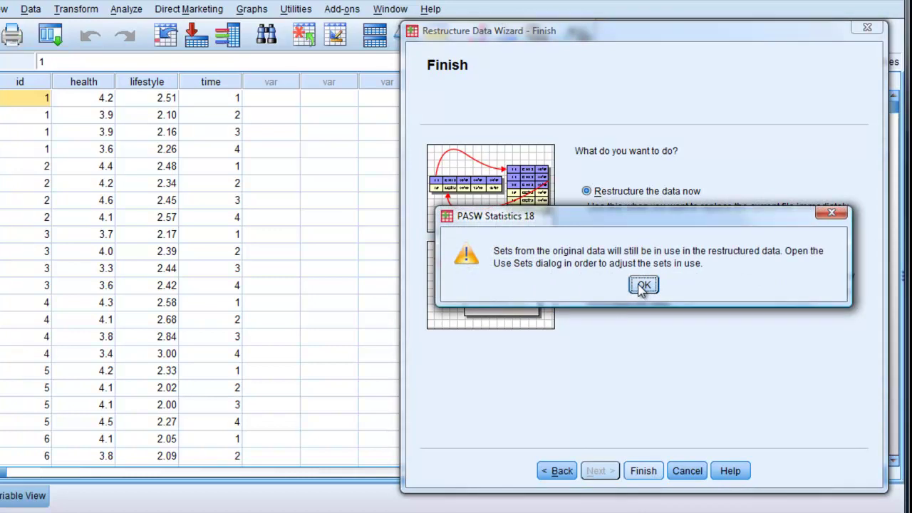
{"action": "left_click", "coordinate": [643, 285]}
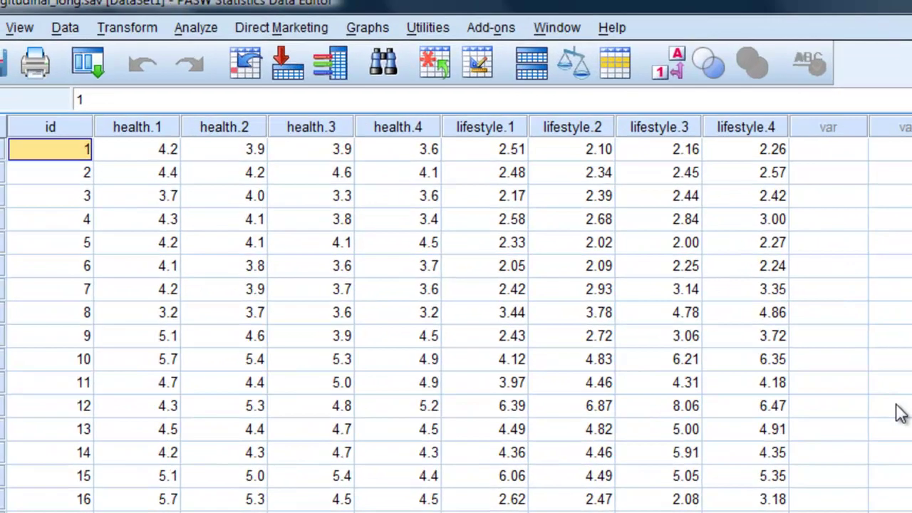